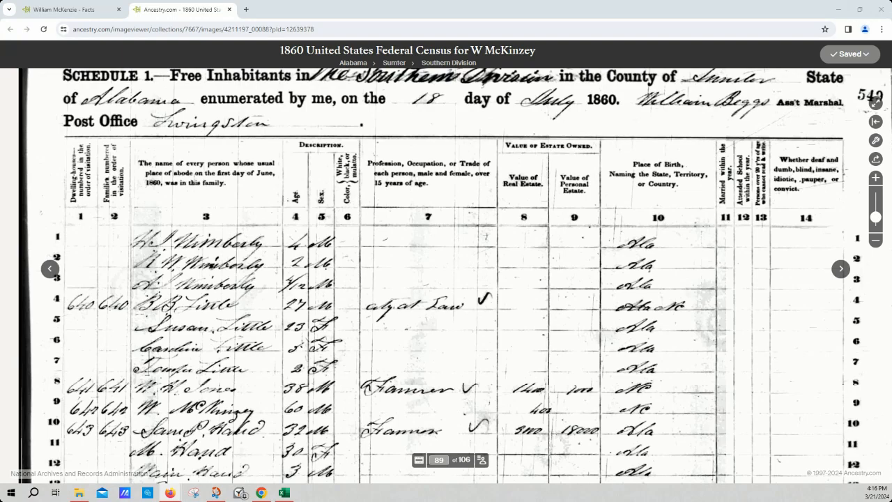
left_click_drag(394, 136, 393, 184)
left_click_drag(437, 265, 436, 148)
left_click_drag(427, 293, 436, 261)
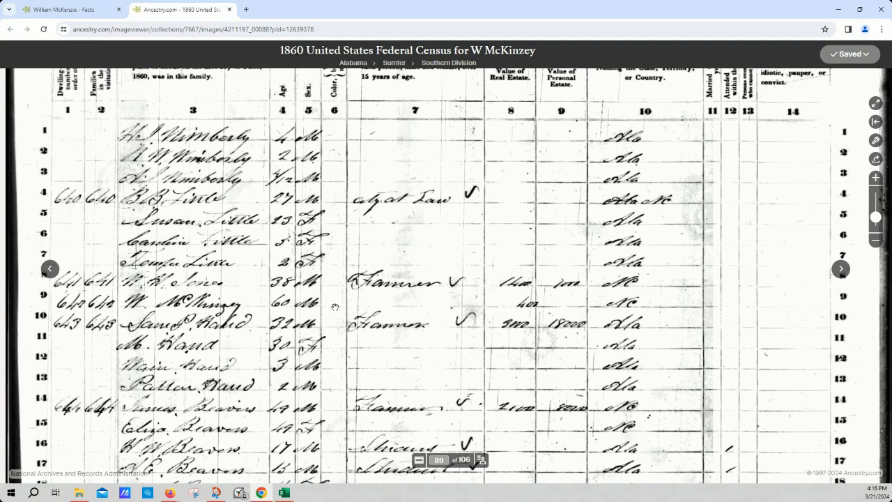
left_click(49, 269)
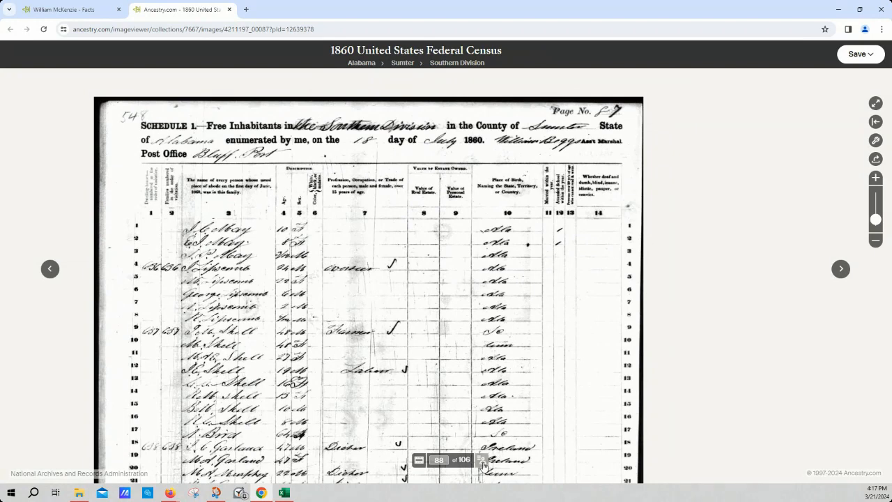
Show the transcribed index of census image 88 and enlarge it to cover most of the viewer
left_click(481, 465)
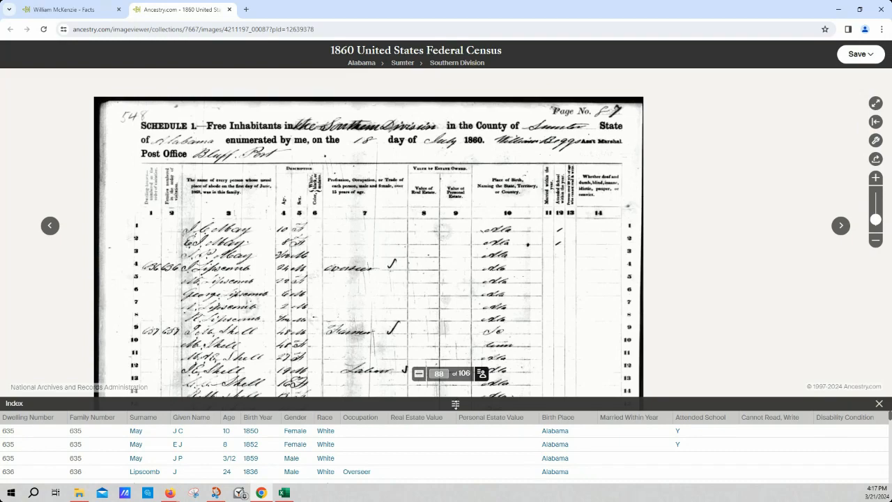
left_click_drag(455, 405, 482, 101)
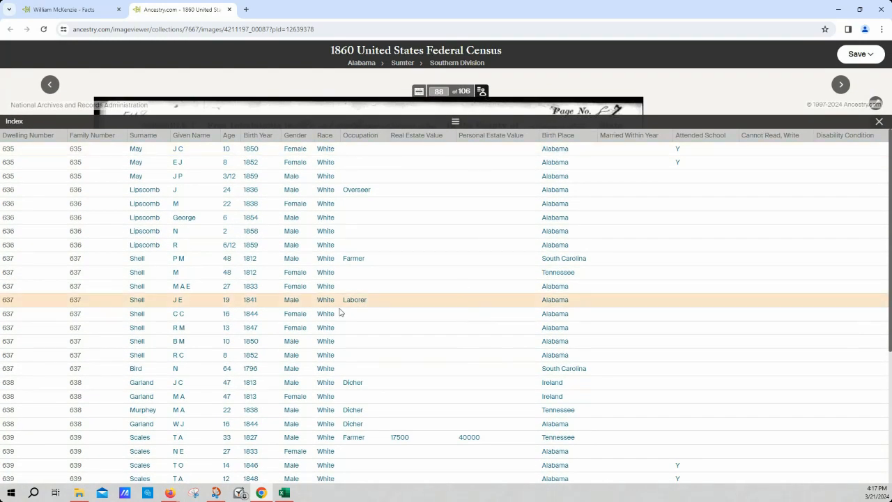
scroll(215, 262, "down", 3)
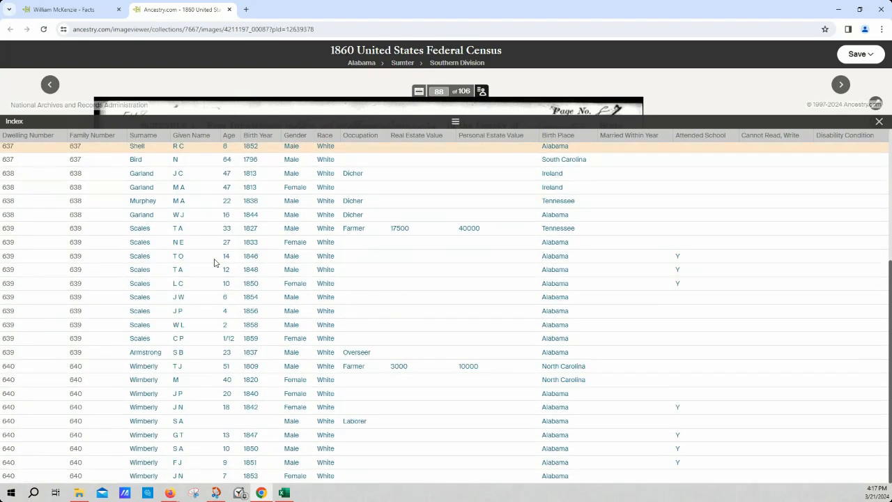
scroll(215, 262, "up", 3)
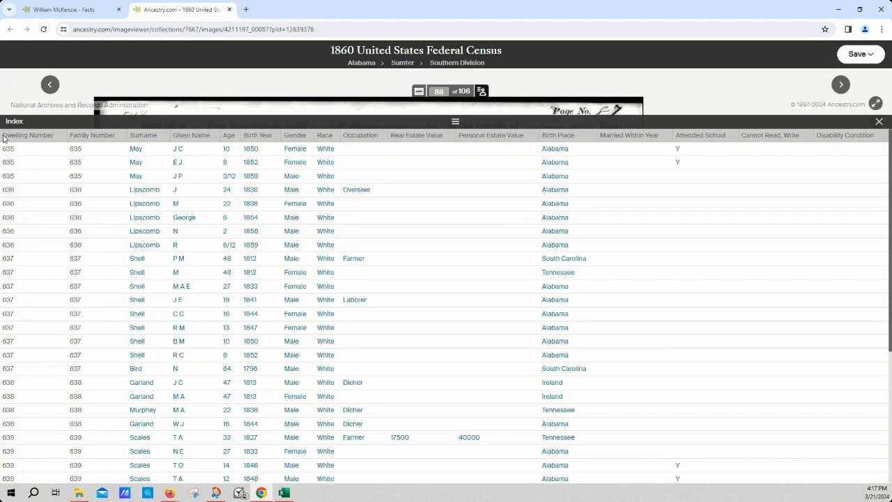
Copy the whole index table of image 88, from the Dwelling Number header to the last row
left_click_drag(4, 138, 885, 482)
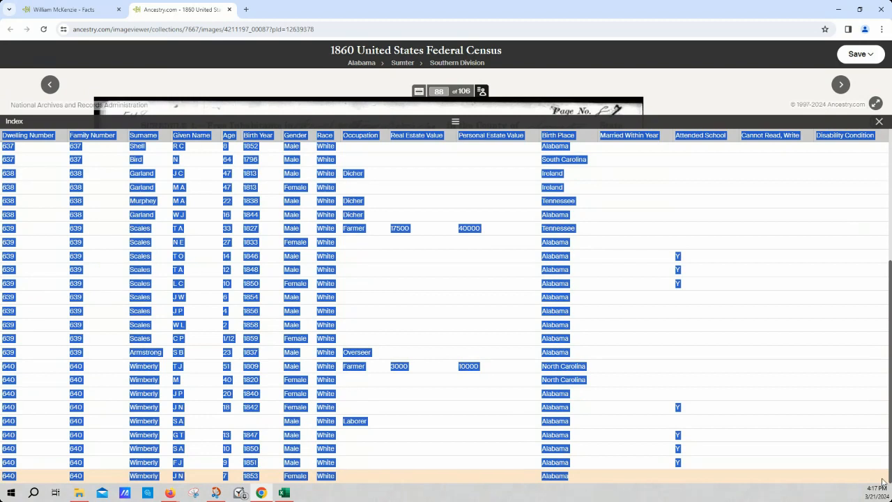
right_click(553, 314)
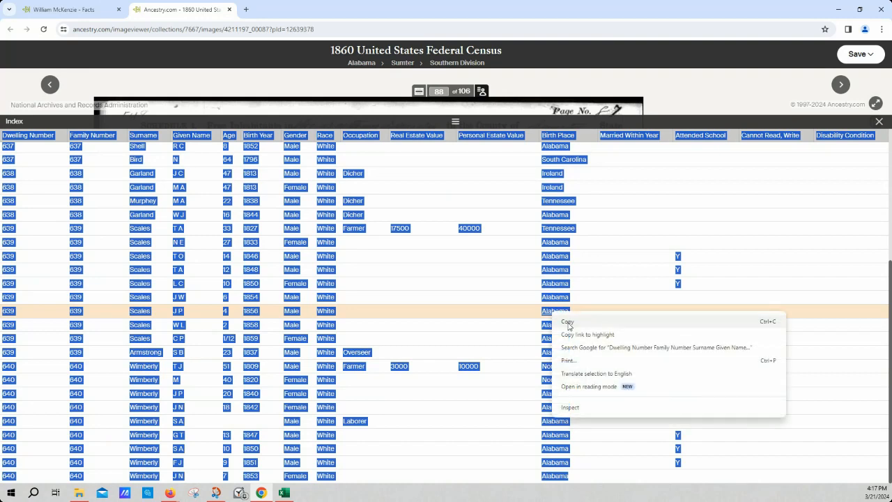
left_click(569, 325)
Switch to the blank Excel workbook and preview pasting the copied table into cell A1 with Keep Source Formatting
left_click(285, 493)
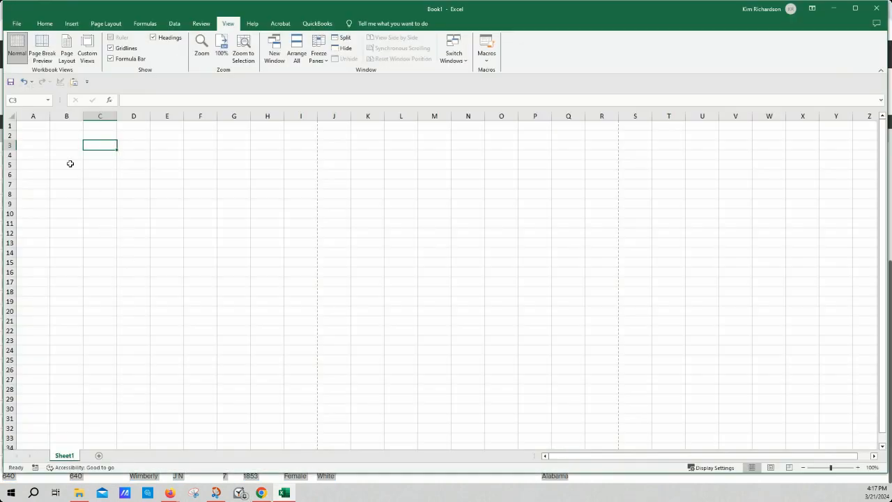
left_click(37, 127)
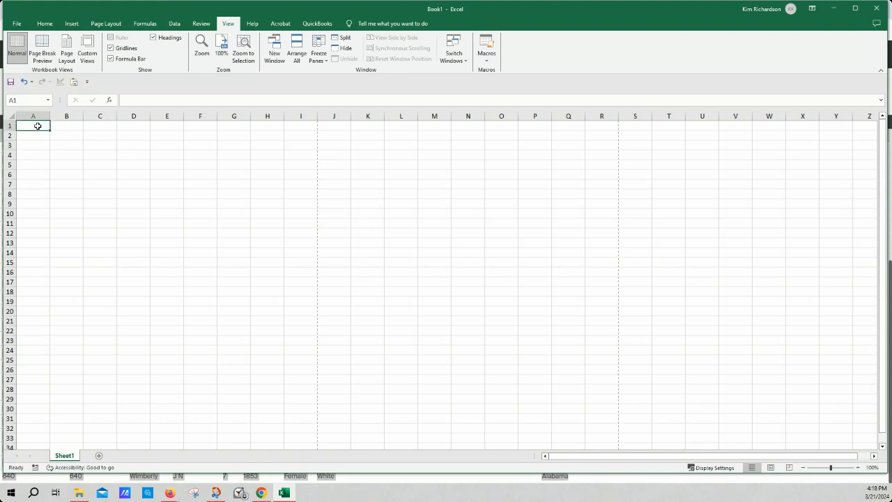
right_click(38, 126)
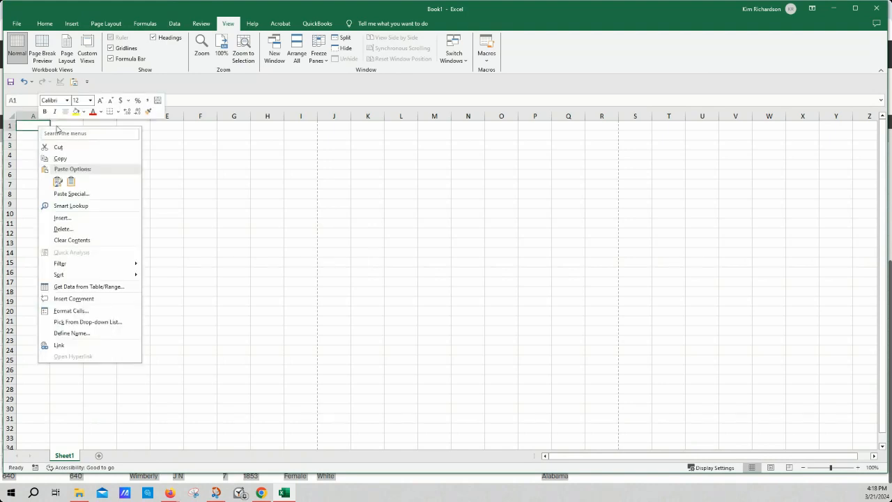
left_click(60, 180)
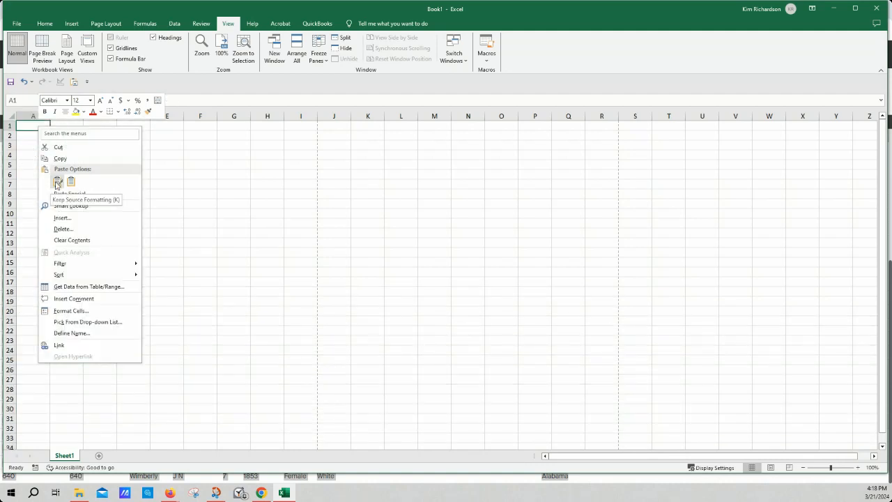
left_click(57, 183)
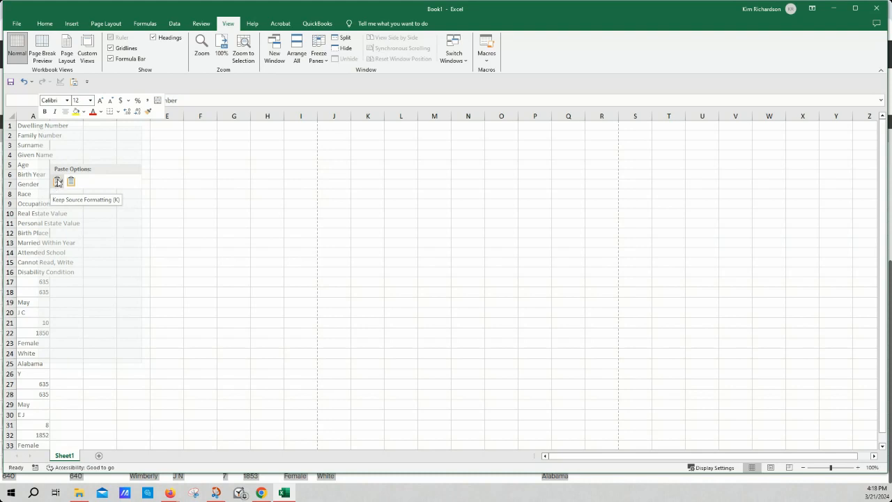
left_click(57, 183)
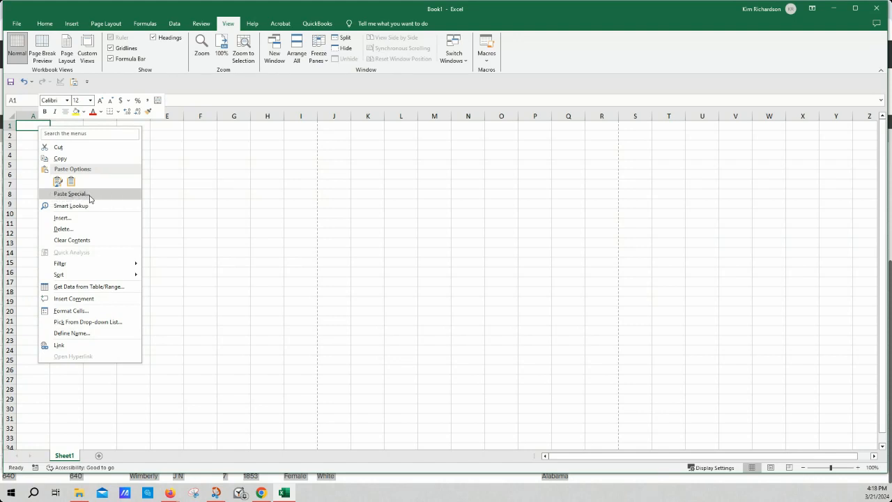
Paste the copied table at cell A1 as Text with Paste Special and select cell A42 below the data
left_click(89, 194)
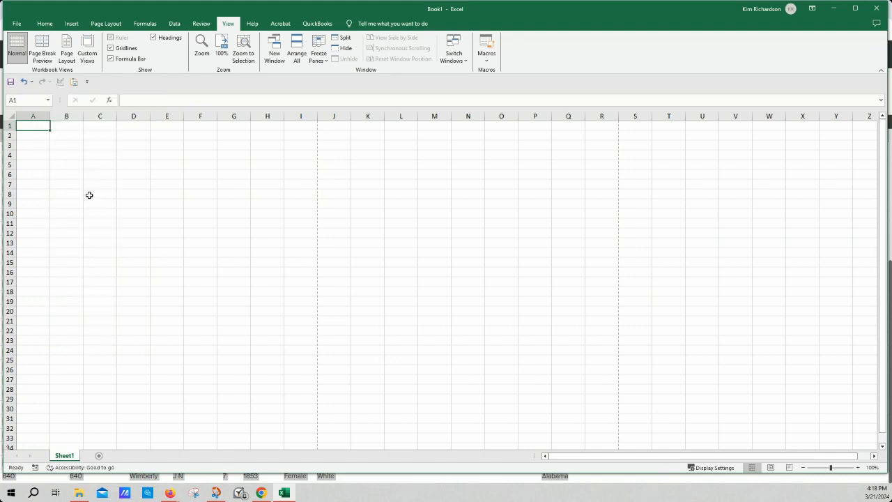
left_click_drag(96, 101, 173, 138)
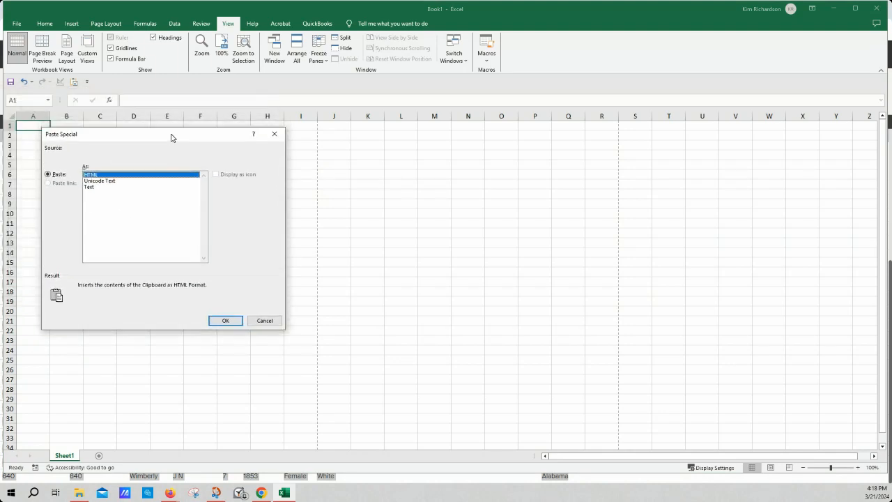
left_click(94, 188)
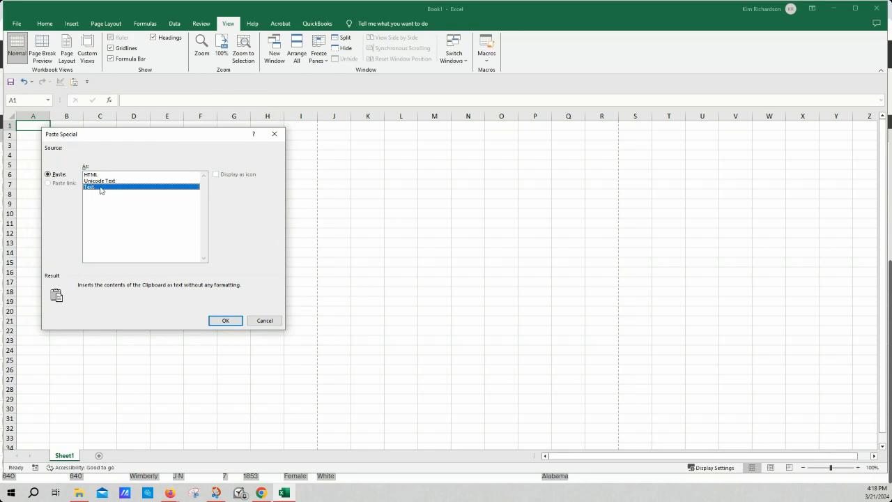
left_click(226, 320)
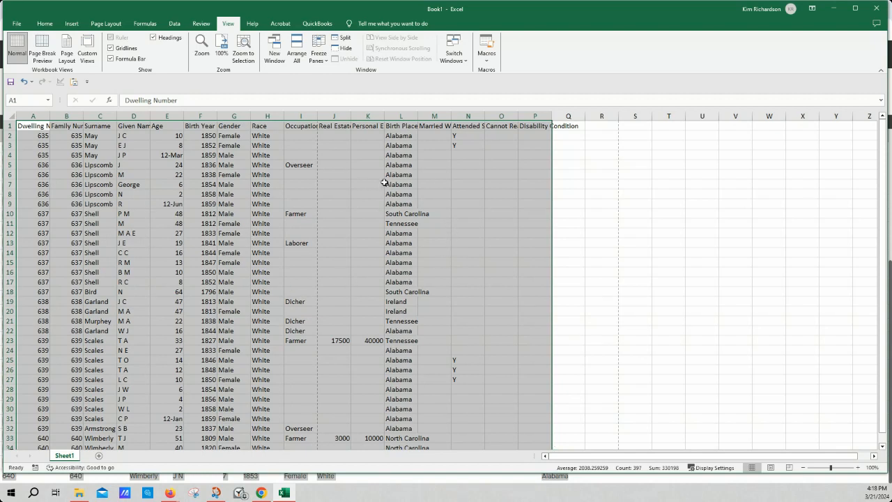
left_click(392, 266)
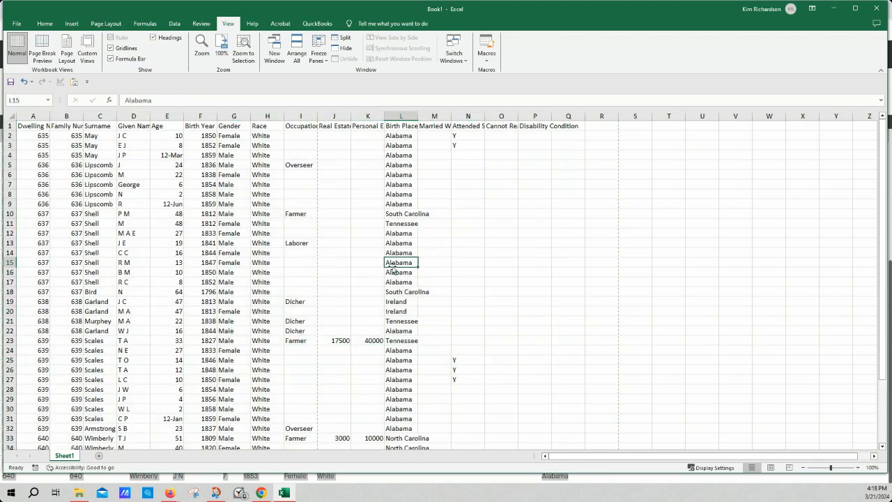
scroll(393, 269, "down", 3)
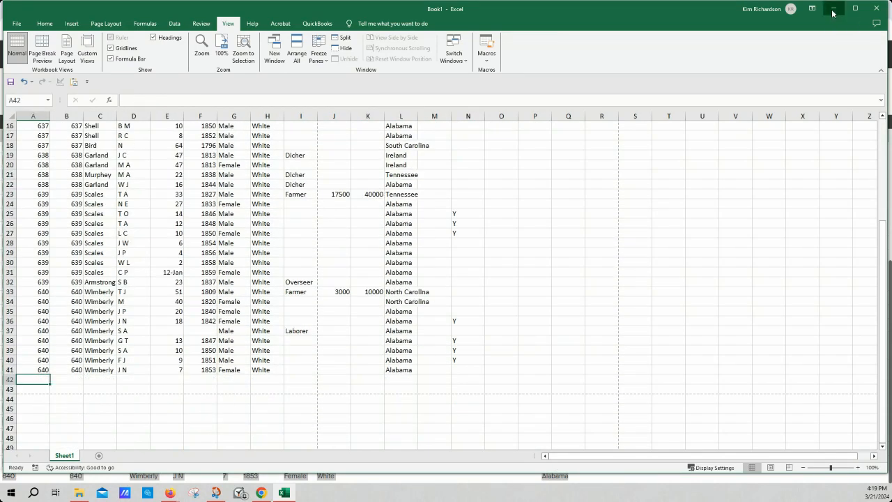
Switch back to Ancestry, reduce the index area and advance to census image 89 of 106
left_click(834, 9)
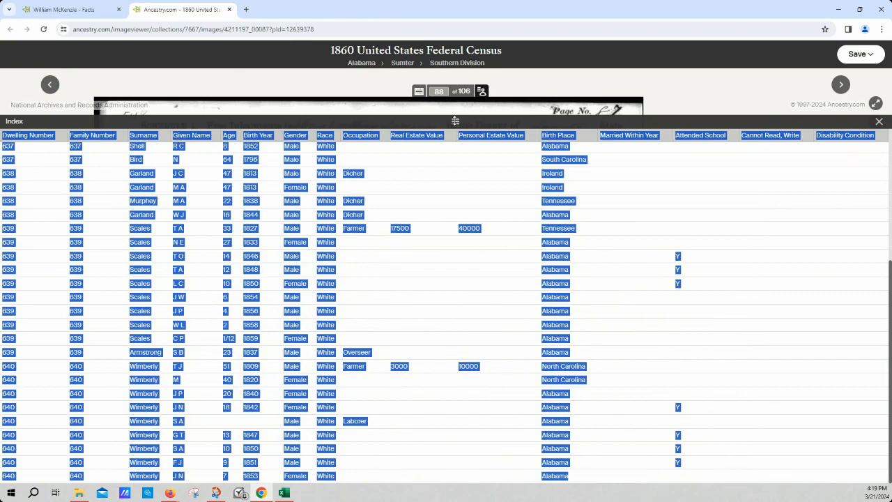
left_click_drag(467, 120, 488, 257)
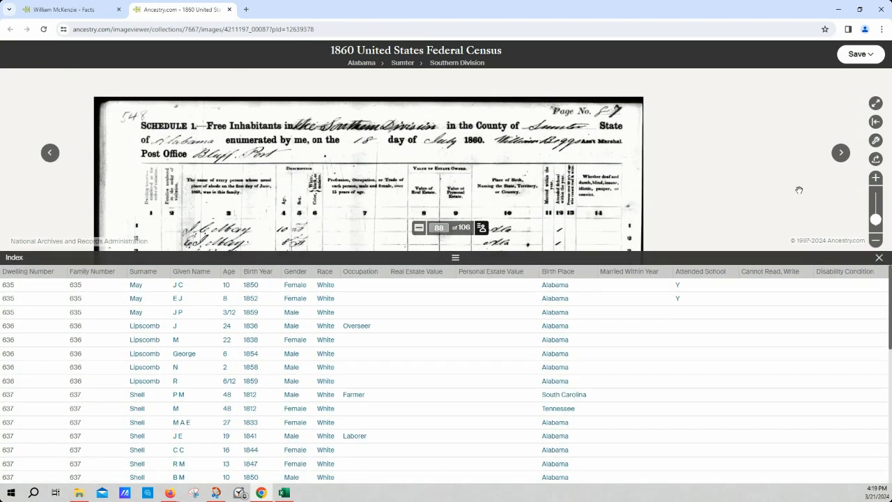
left_click(841, 156)
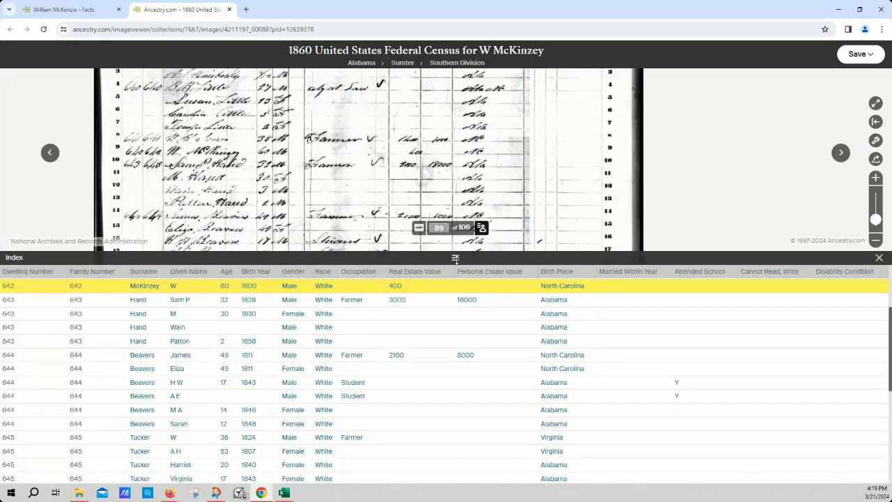
left_click_drag(457, 257, 457, 274)
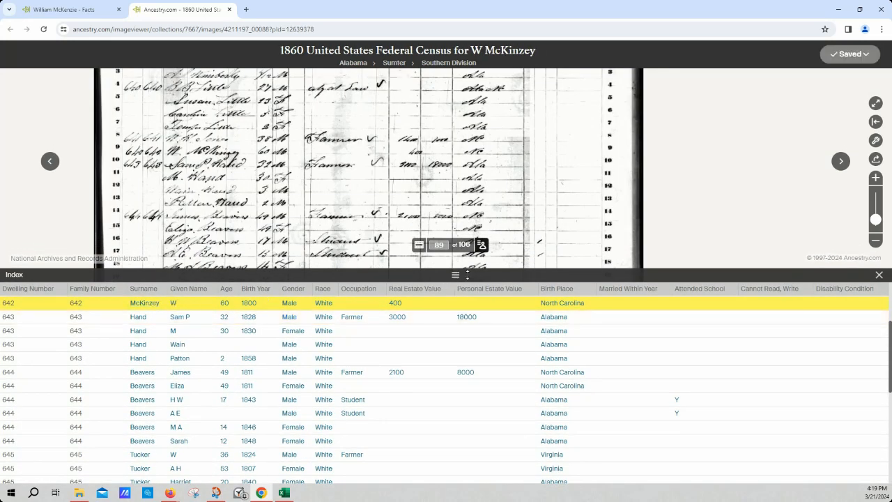
Enlarge the index of image 89 and copy all its rows without the header row
left_click_drag(456, 274, 456, 120)
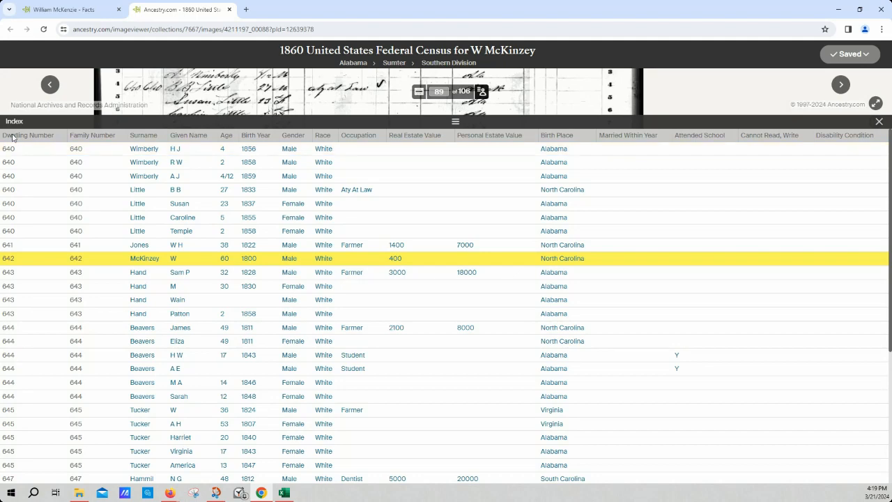
left_click_drag(5, 149, 845, 483)
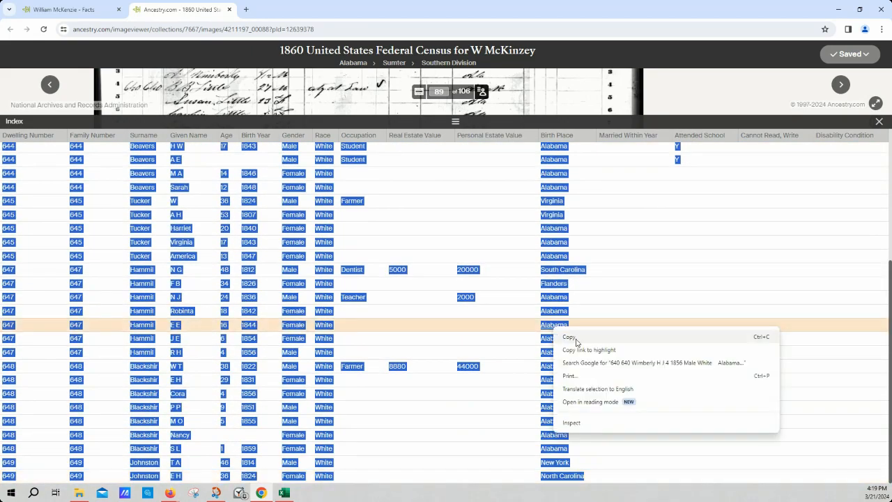
left_click(578, 339)
Switch to Excel, paste the copied rows at cell A42 as Text with Paste Special and select cell A82
left_click(285, 493)
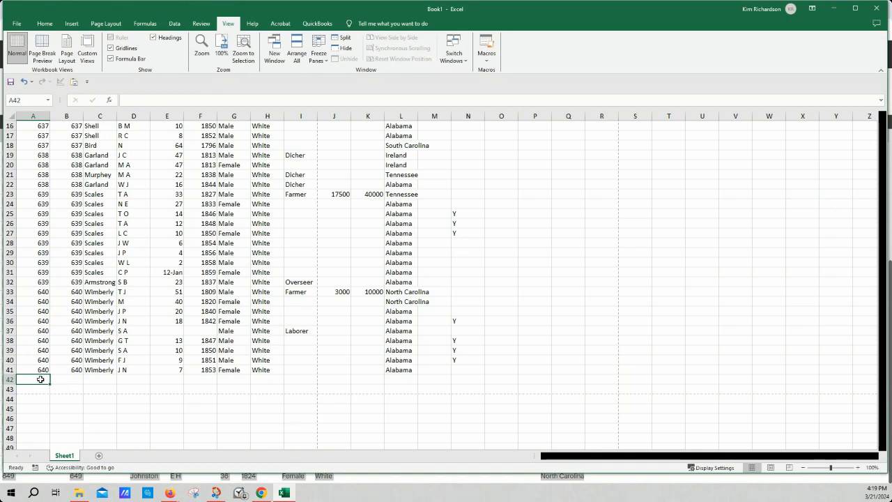
right_click(41, 379)
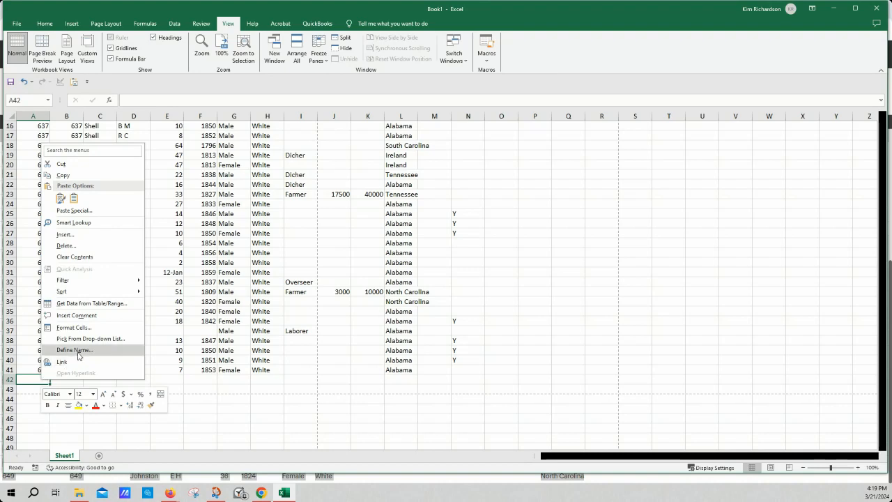
left_click(84, 211)
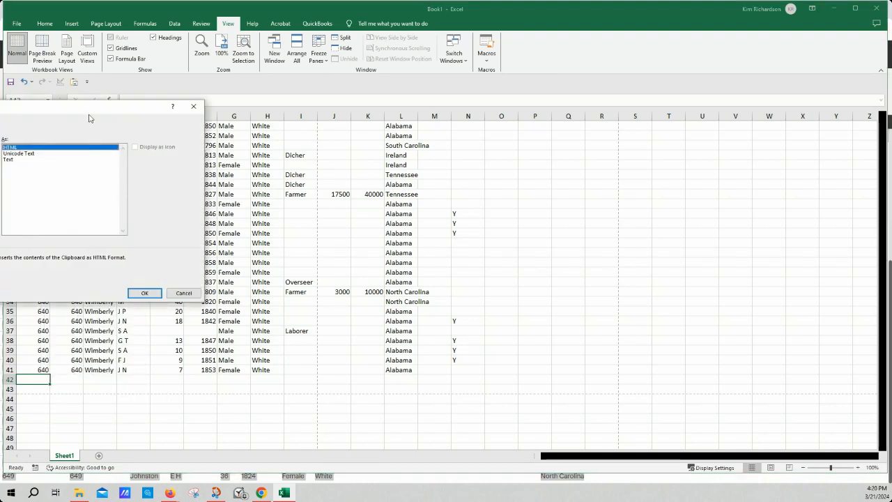
left_click_drag(90, 116, 229, 139)
left_click(137, 177)
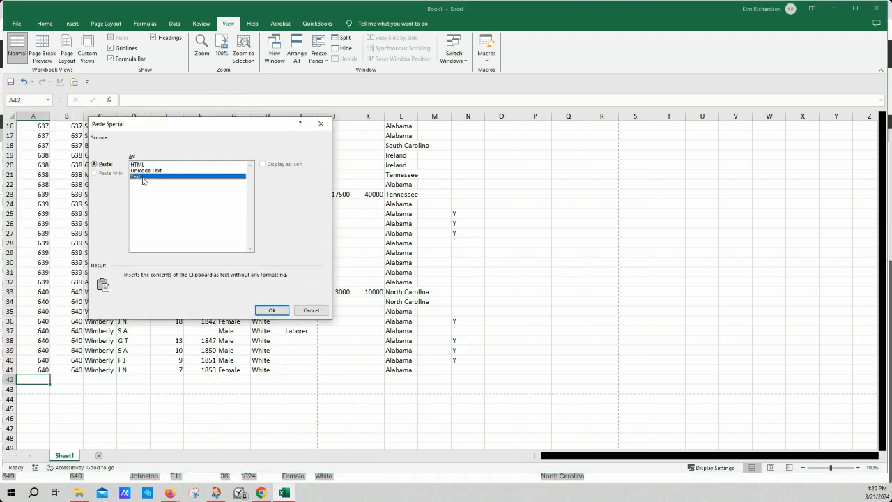
left_click(272, 310)
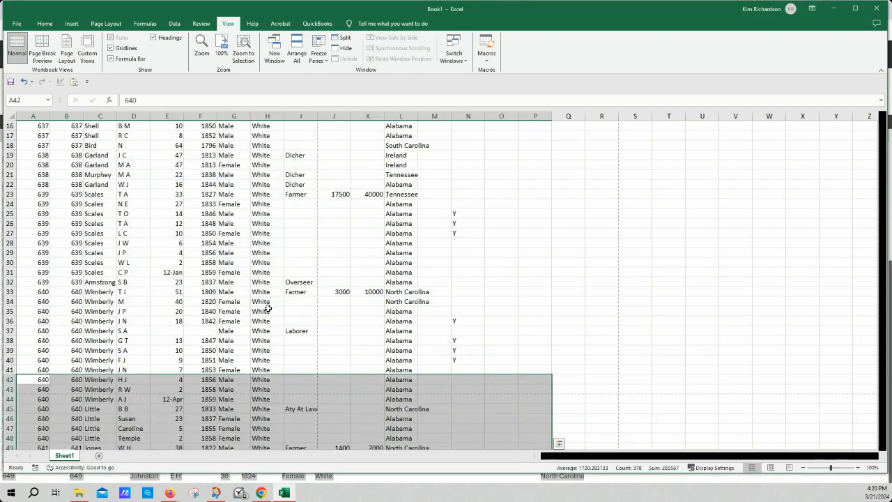
scroll(321, 313, "down", 14)
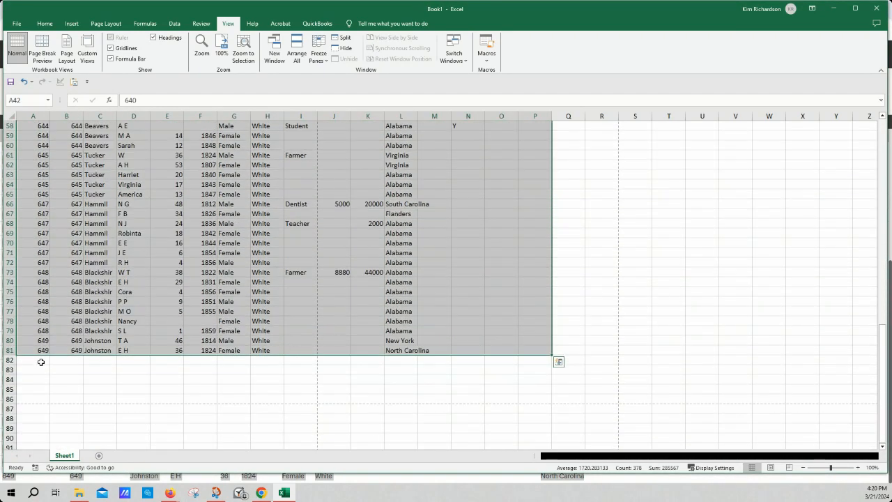
left_click(41, 362)
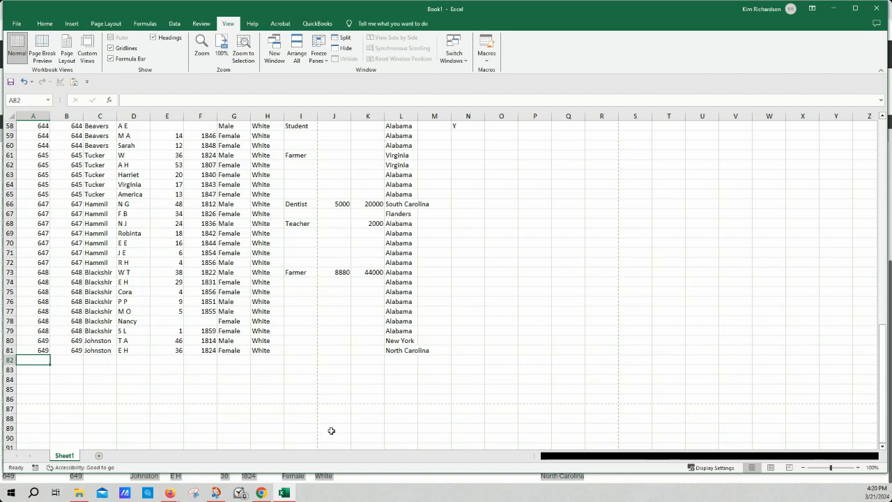
Switch back to Ancestry, advance to census image 90 of 106 and enlarge its index
left_click(371, 481)
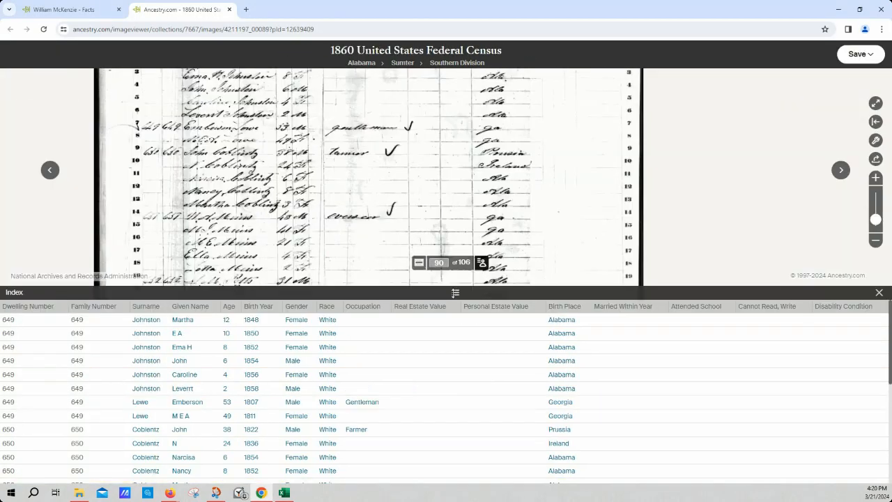
left_click_drag(455, 293, 451, 122)
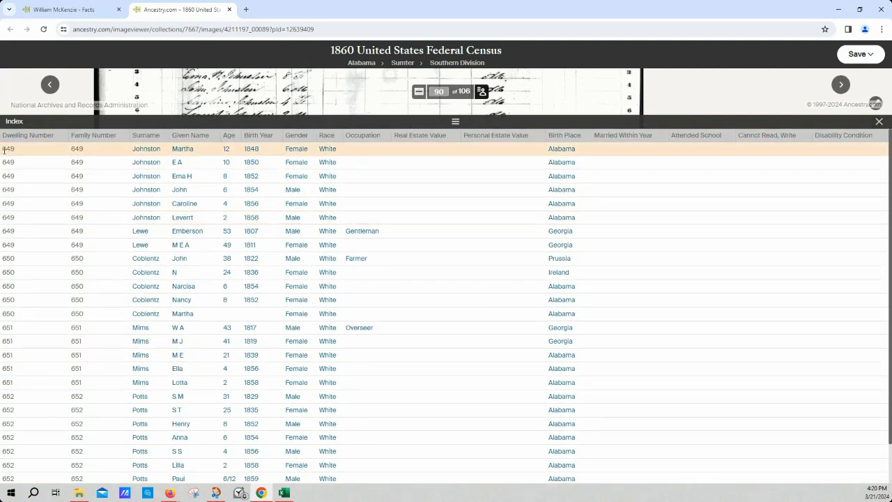
Copy all index rows of census image 90, switch to Excel and paste them at cell A82 as Text with Paste Special
left_click_drag(4, 149, 638, 492)
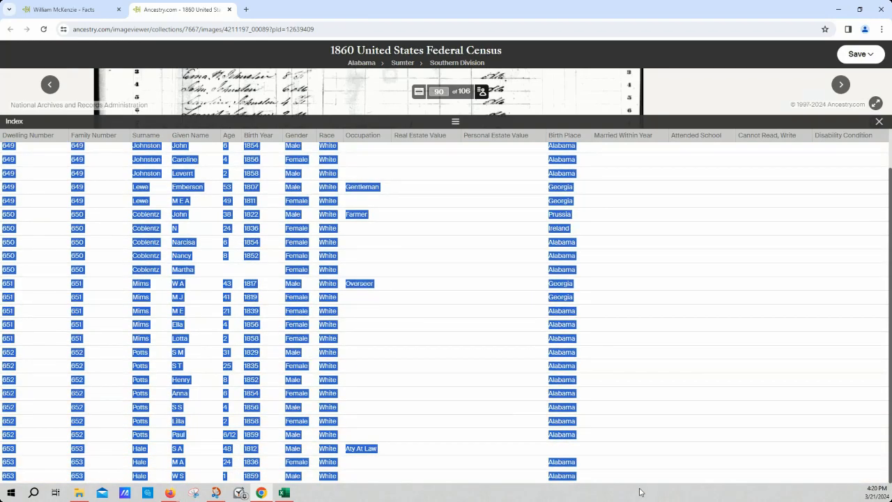
right_click(39, 361)
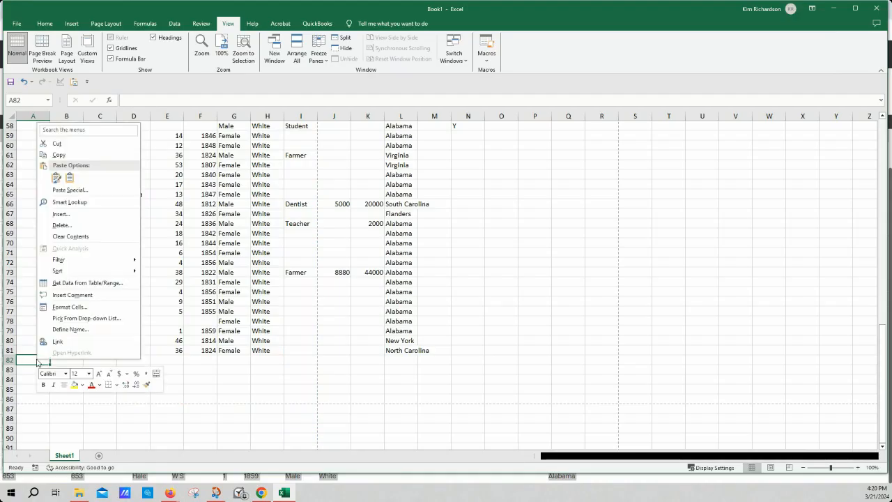
left_click(61, 194)
left_click_drag(73, 95, 204, 173)
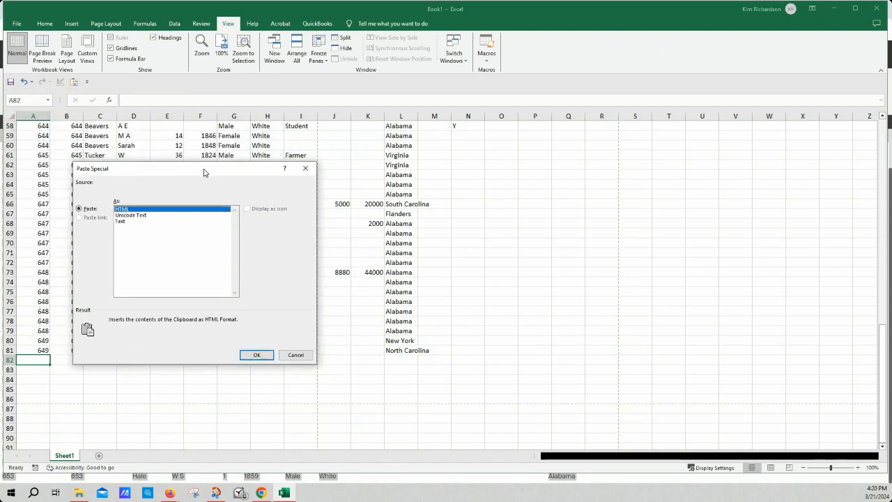
left_click(129, 221)
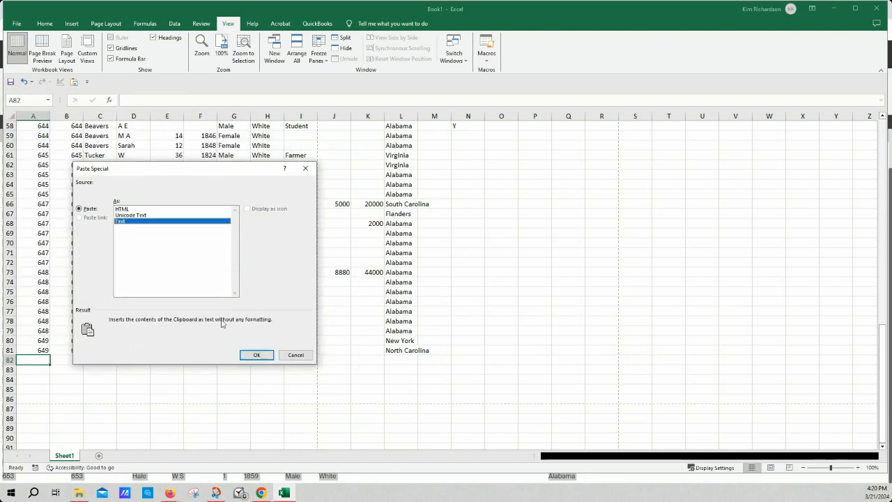
left_click(257, 355)
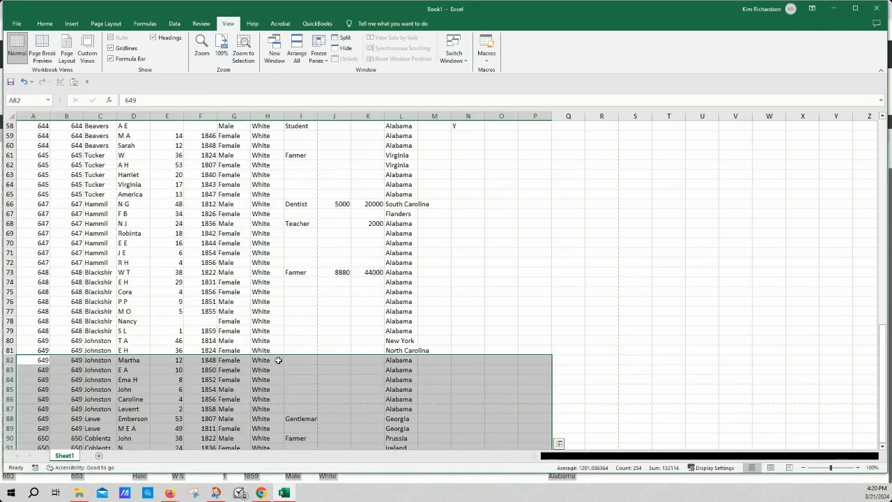
Delete the stray word Close from cell A110 below the pasted rows
scroll(278, 360, "down", 7)
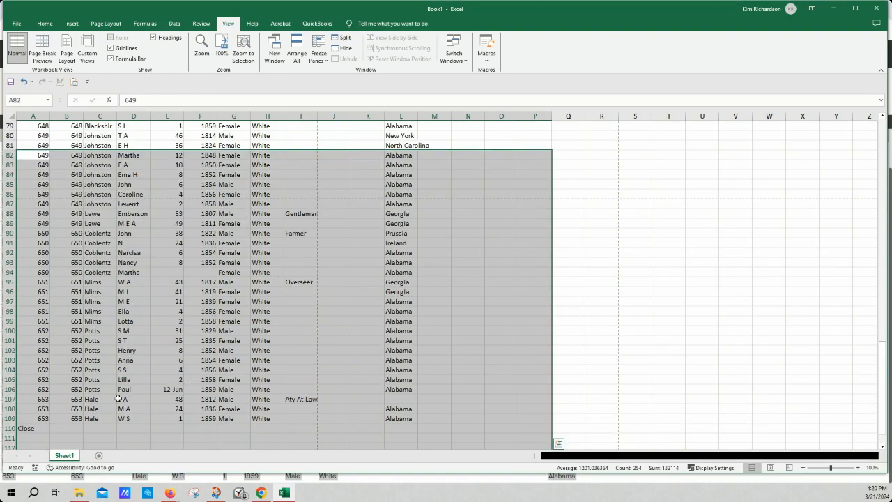
left_click(32, 428)
key("Delete")
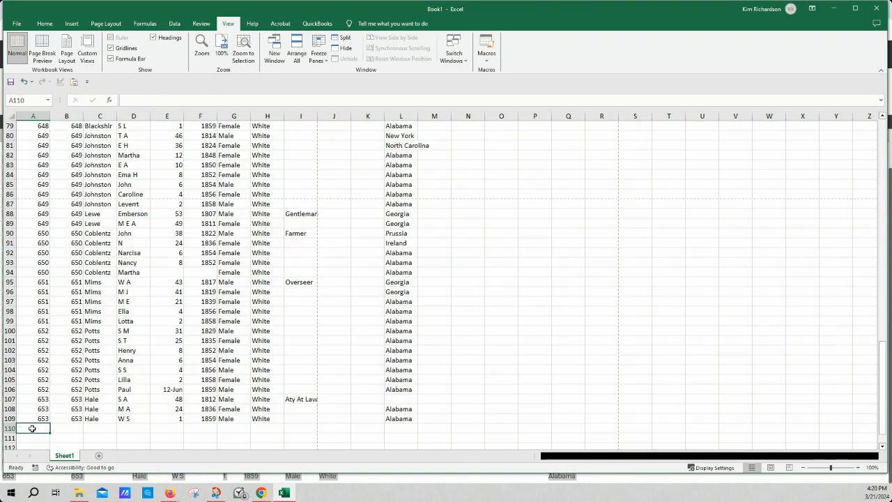
Review the combined census rows from the header row down through the entries of all three pages
scroll(243, 324, "up", 11)
scroll(243, 325, "up", 13)
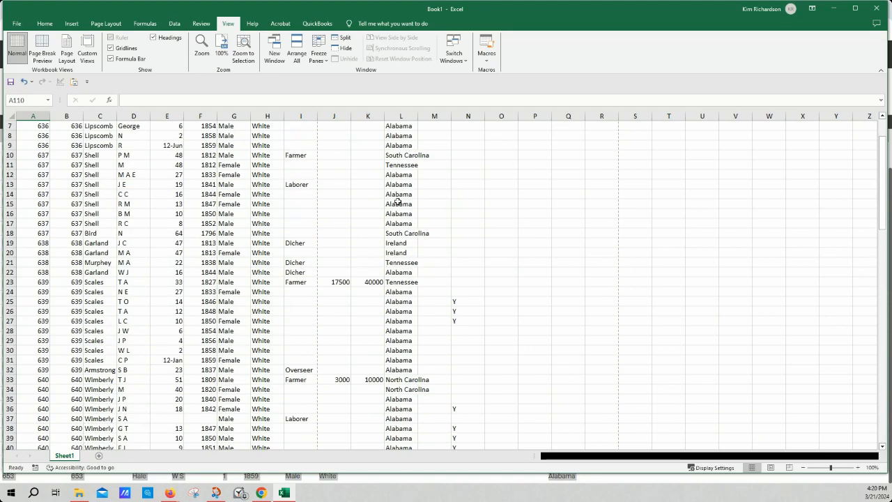
scroll(398, 201, "up", 2)
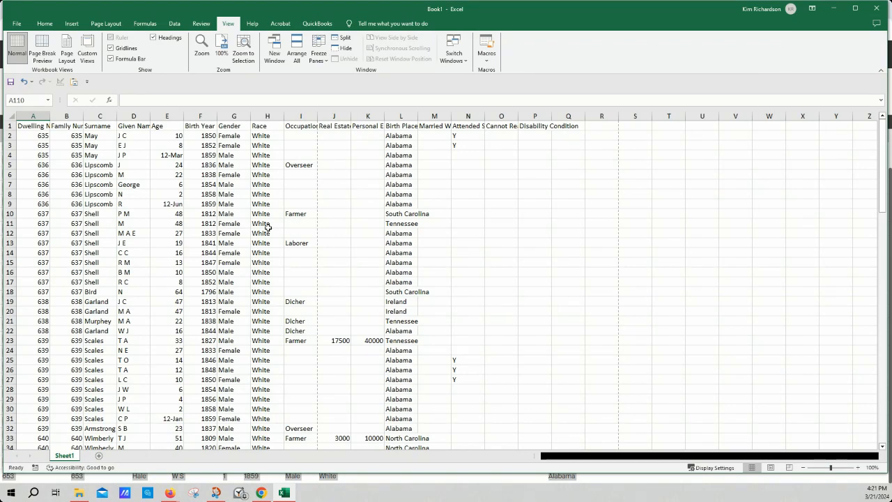
scroll(262, 260, "down", 1)
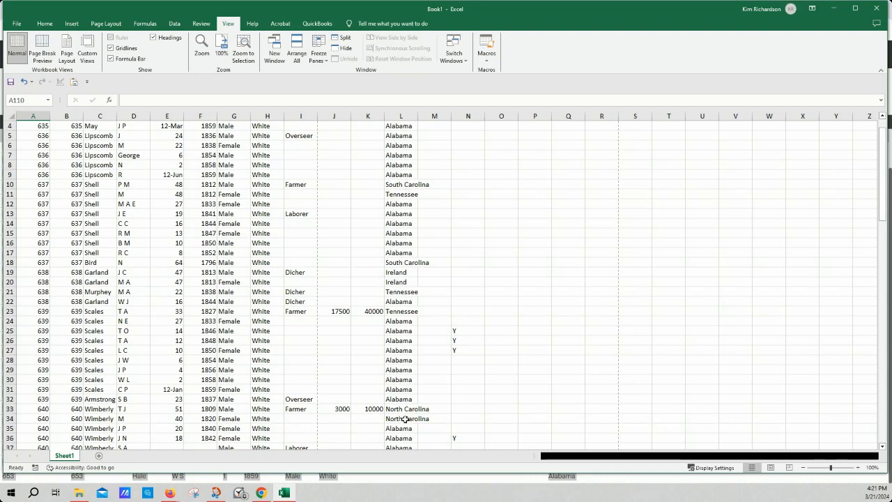
scroll(406, 403, "down", 2)
scroll(407, 259, "down", 7)
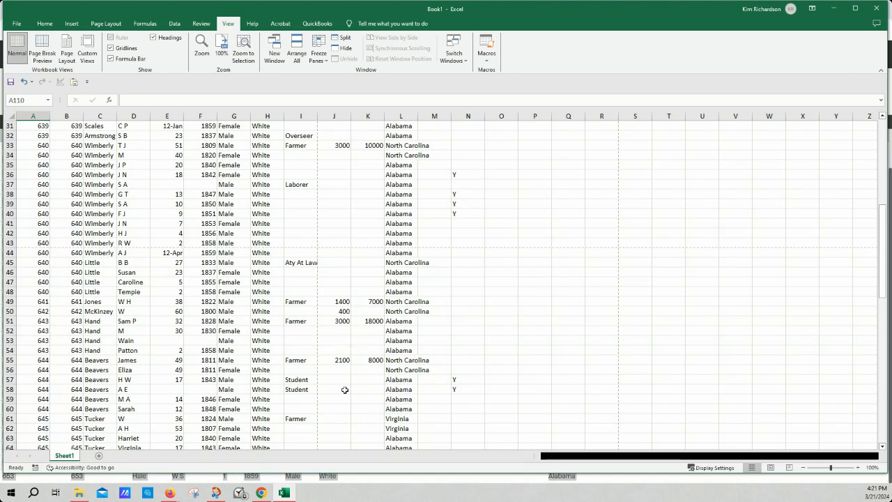
scroll(344, 390, "down", 3)
scroll(223, 298, "down", 7)
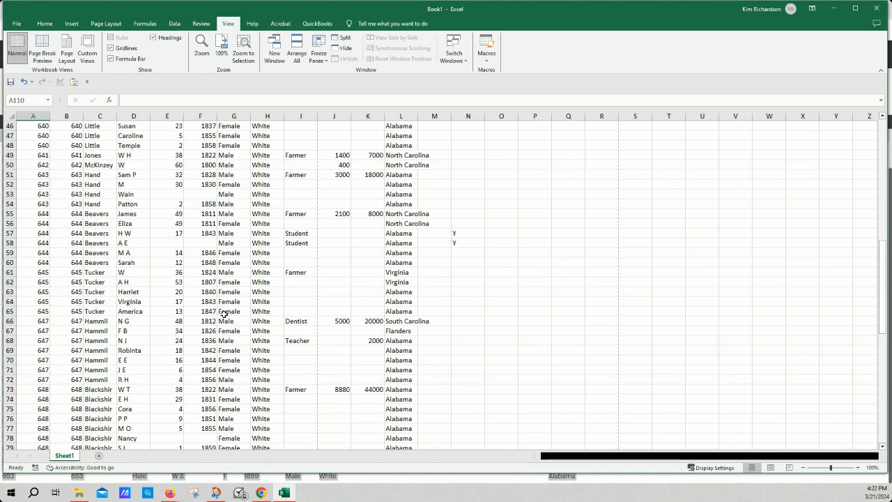
scroll(223, 320, "down", 4)
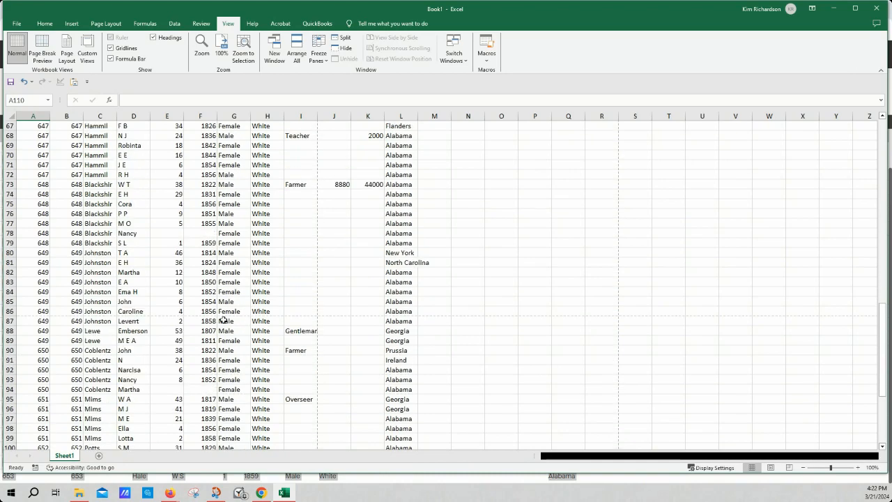
scroll(223, 321, "up", 20)
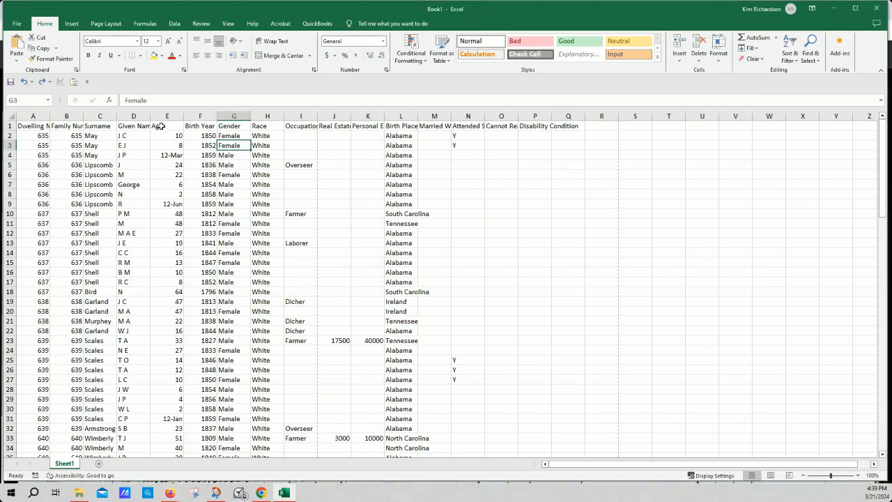
Inspect the Age column, checking the date-like entries in cells E4, E9 and E31
left_click(161, 127)
key("ctrl+shift+Down")
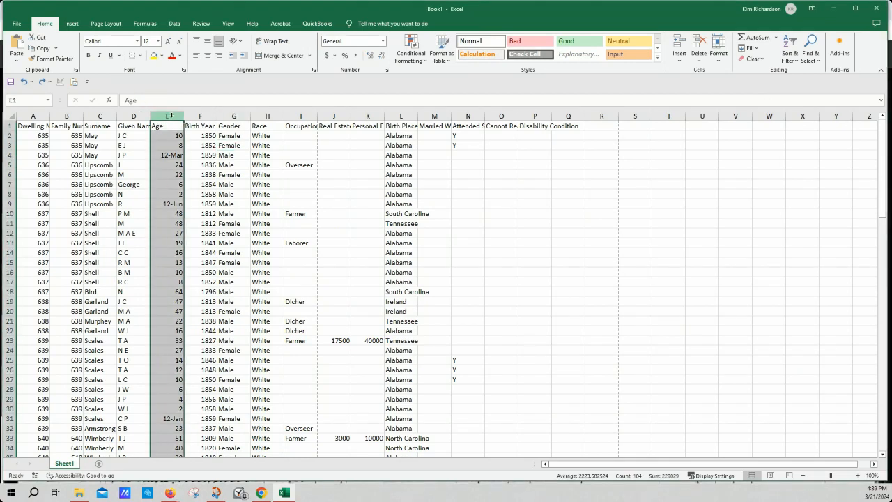
left_click(157, 154)
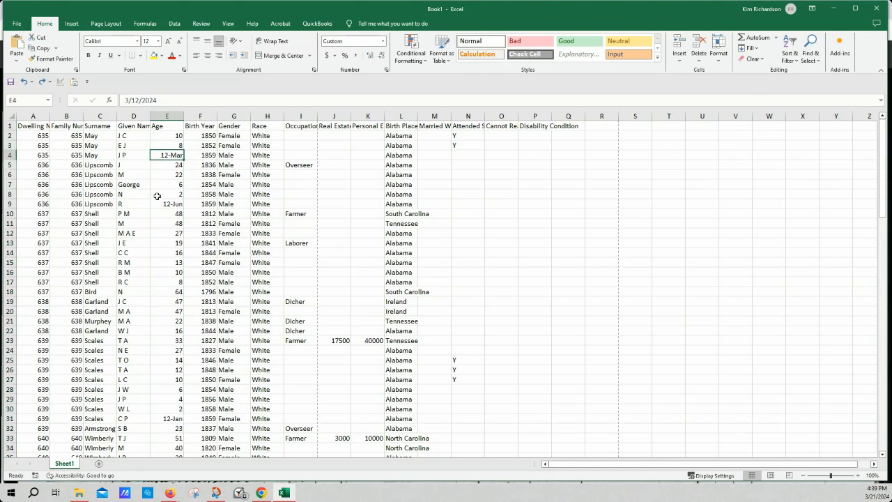
left_click(157, 204)
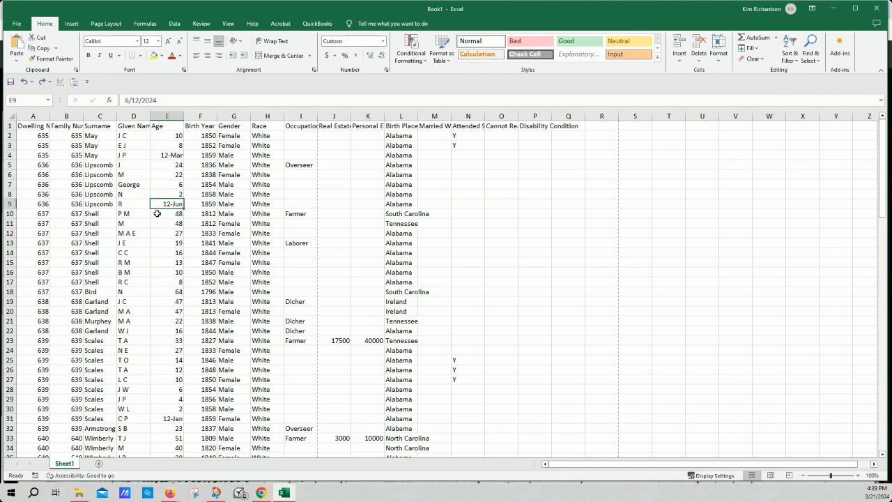
left_click(157, 419)
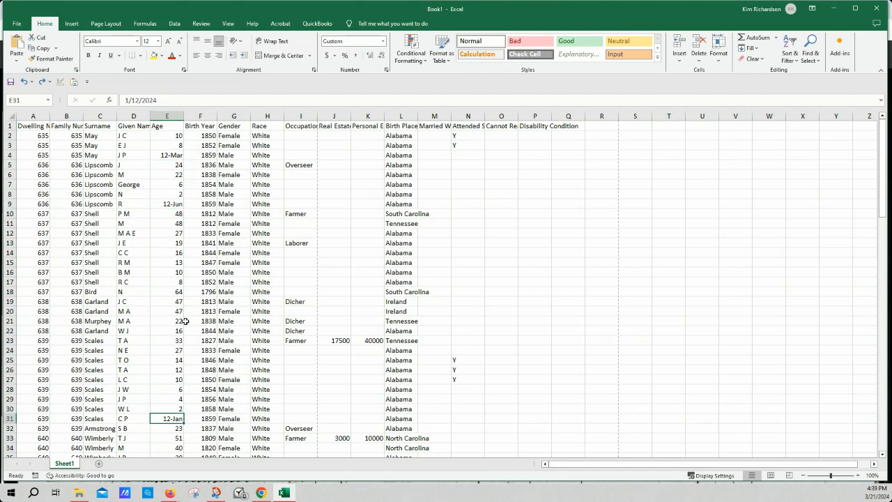
left_click(170, 154)
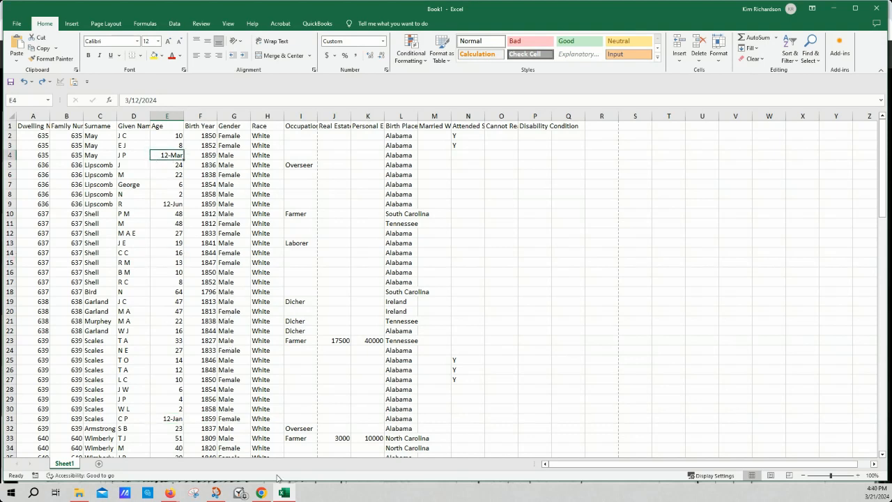
Switch to Ancestry and examine how infant ages are written in the first rows of census image 89
left_click(262, 493)
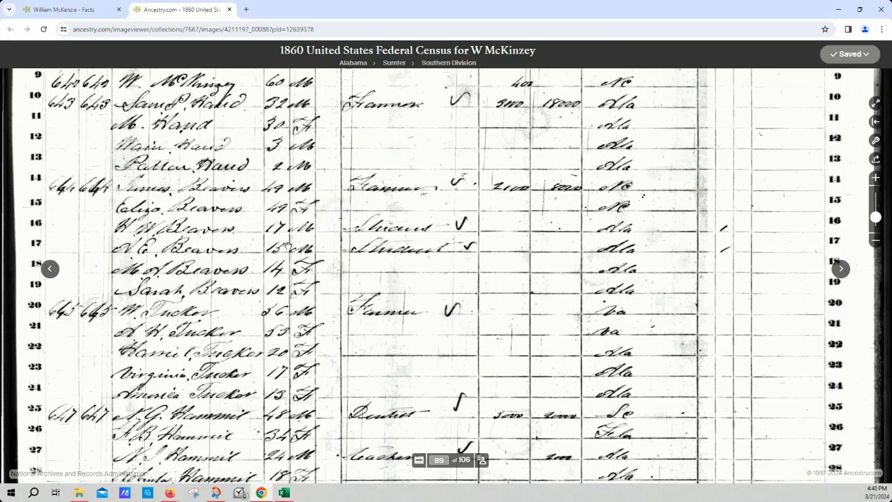
scroll(300, 279, "up", 5)
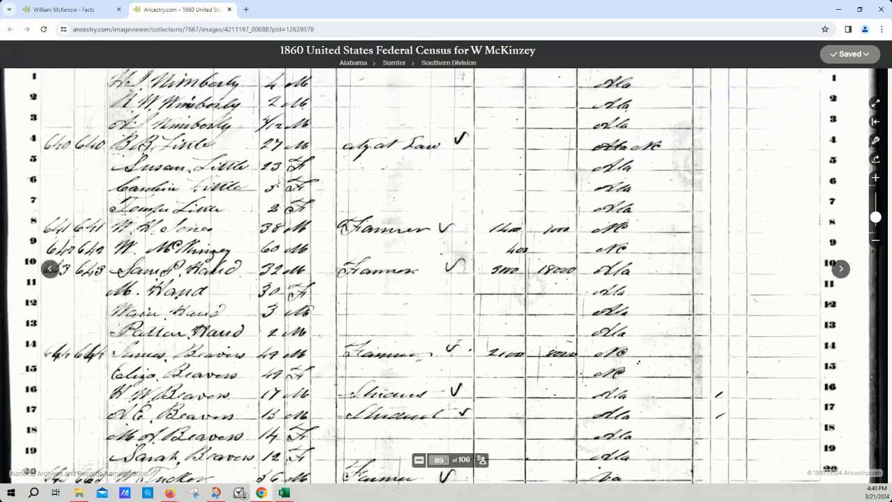
scroll(311, 307, "up", 3)
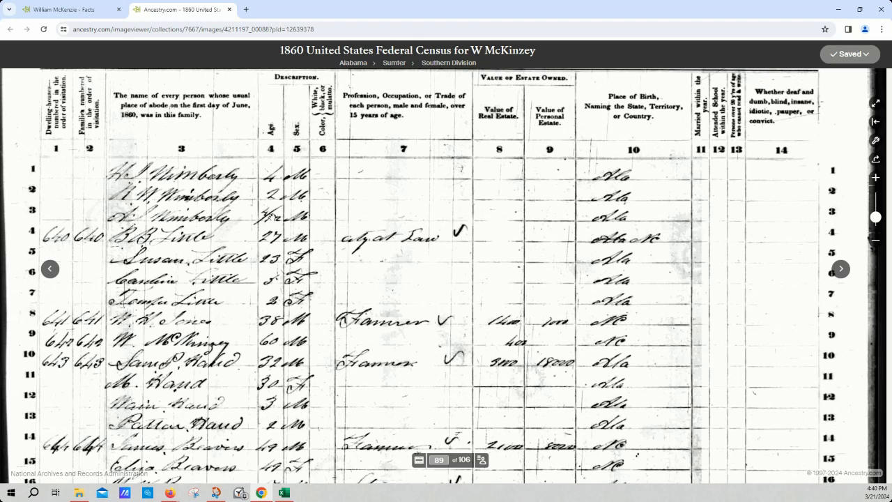
Switch back to Excel and set the number format of cell E4 to Text
left_click(284, 493)
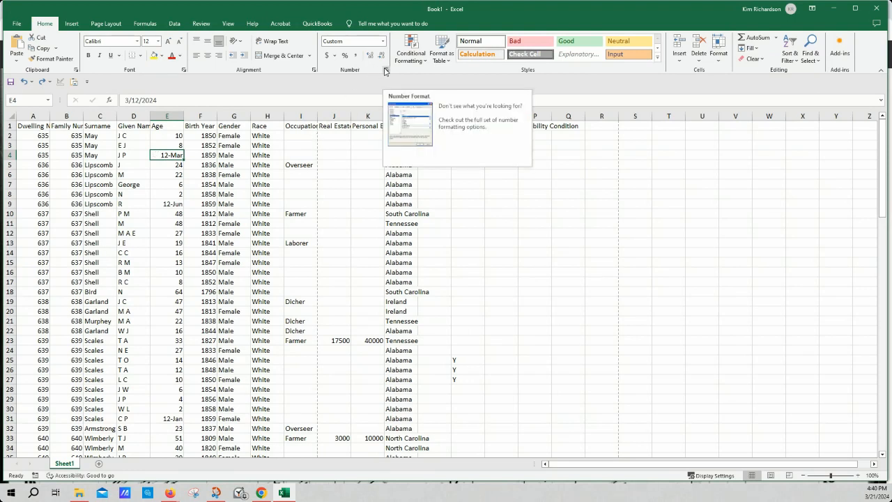
left_click(383, 42)
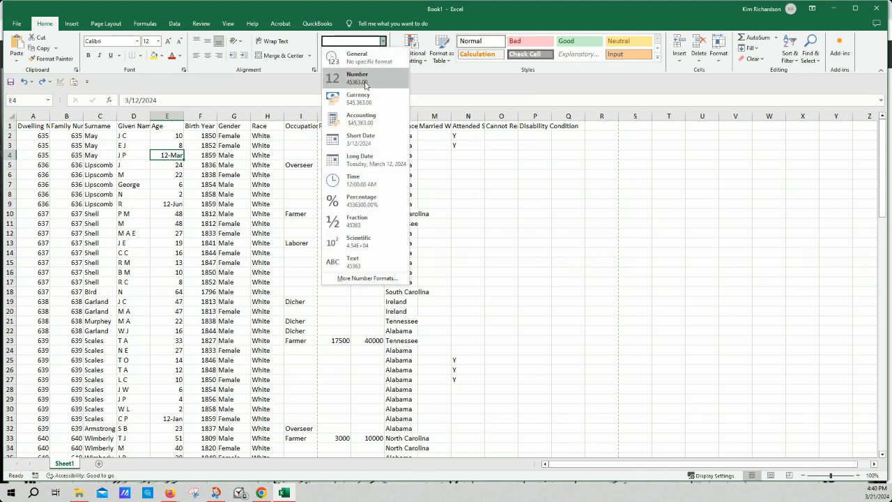
left_click(357, 260)
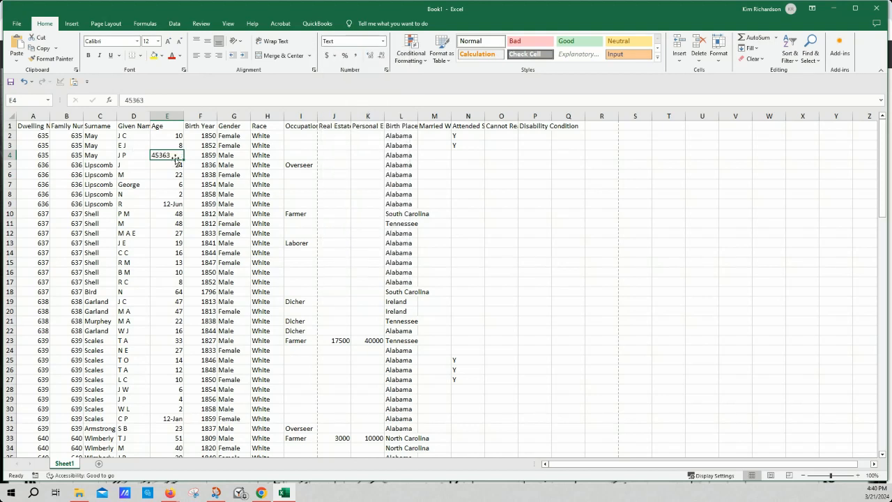
left_click(383, 42)
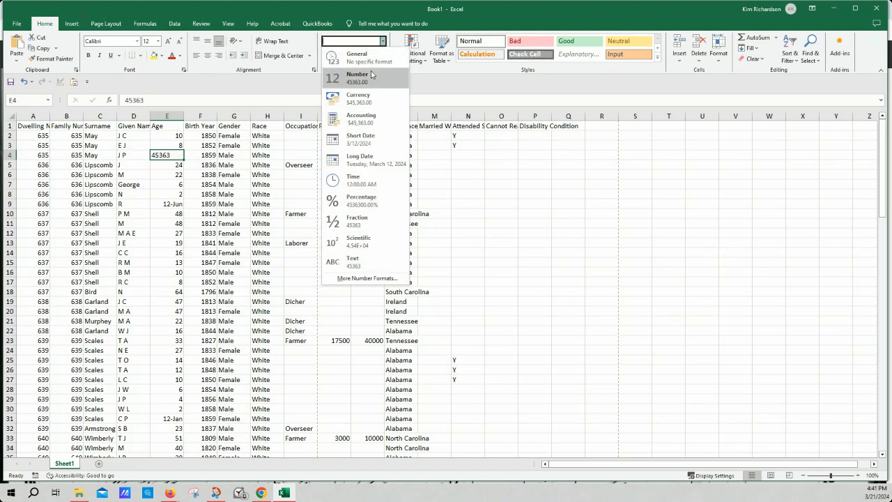
left_click(383, 262)
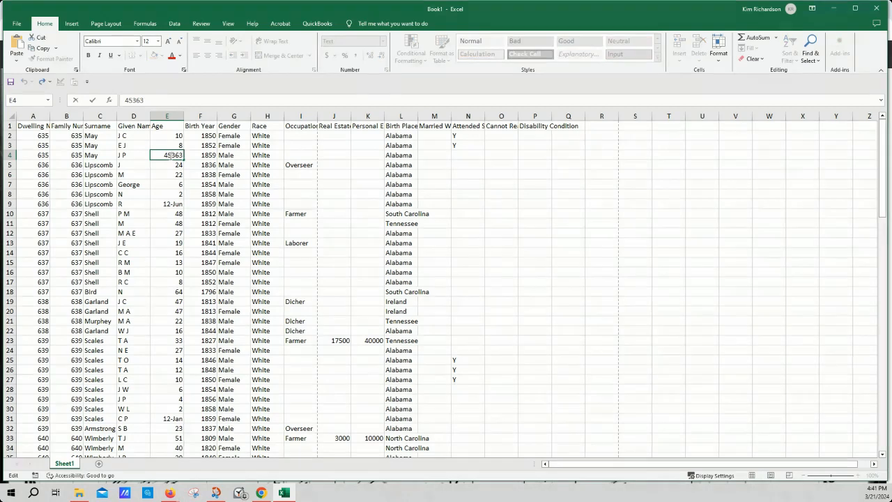
Replace the contents of cell E4 with the fractional age 3/12
double_click(168, 155)
type("3/12")
key("Return")
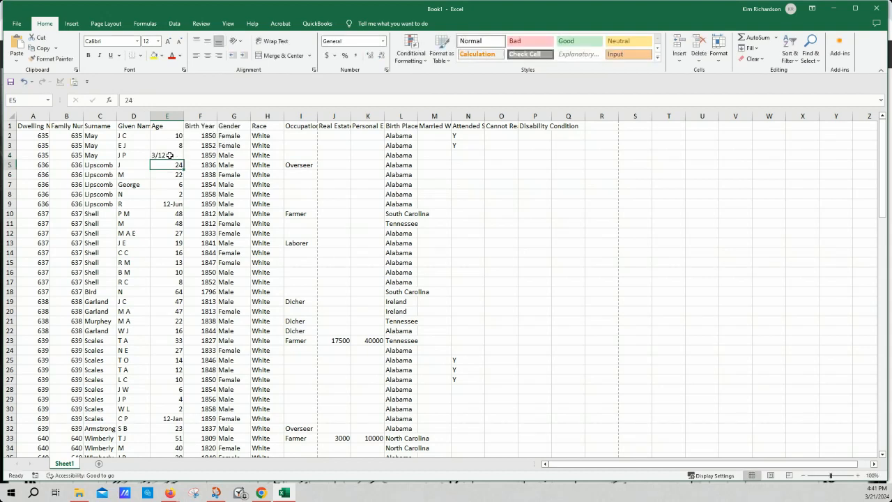
Replace the age in cell E4 with 3 mo and the age in cell E9 with 6 mo
left_click(170, 155)
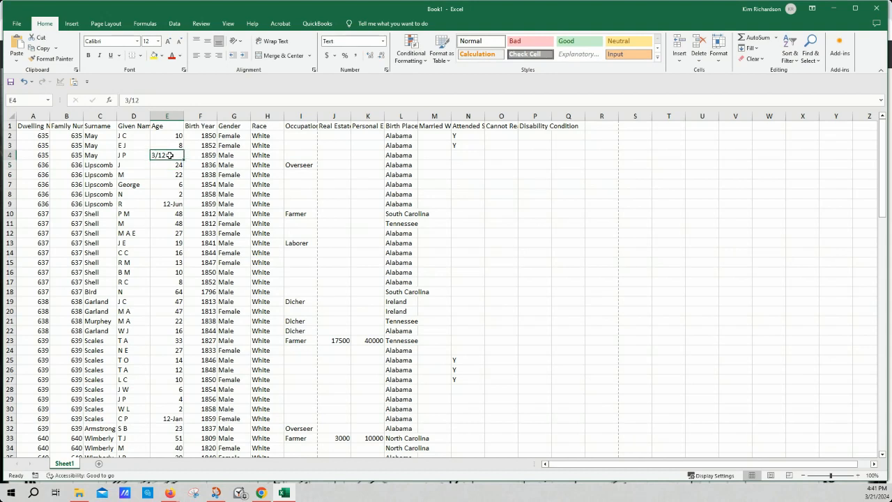
type("3 mo")
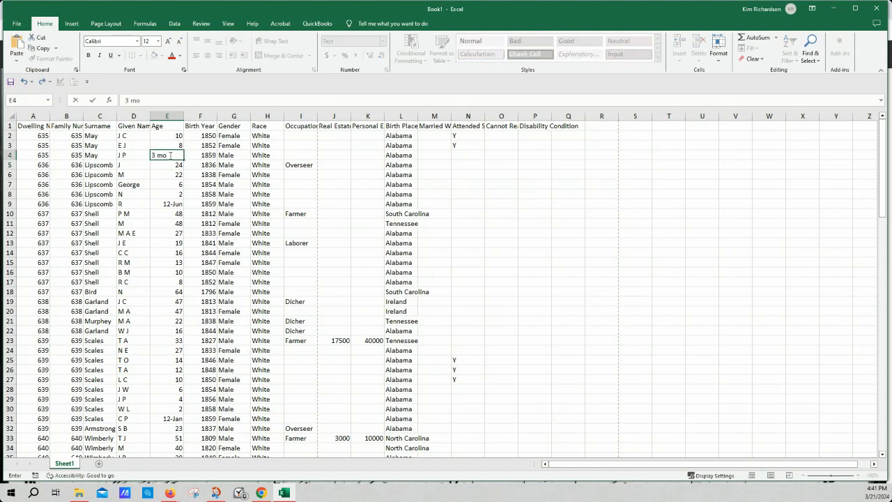
key("Return")
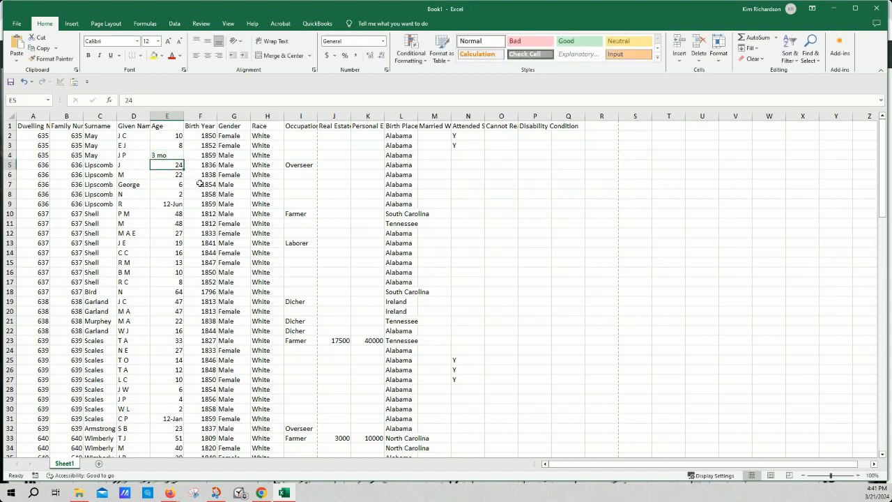
left_click(180, 204)
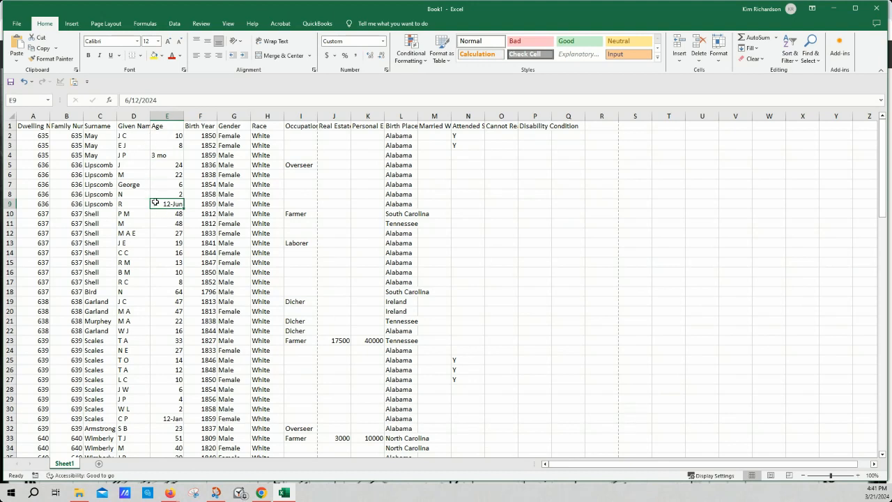
type("6")
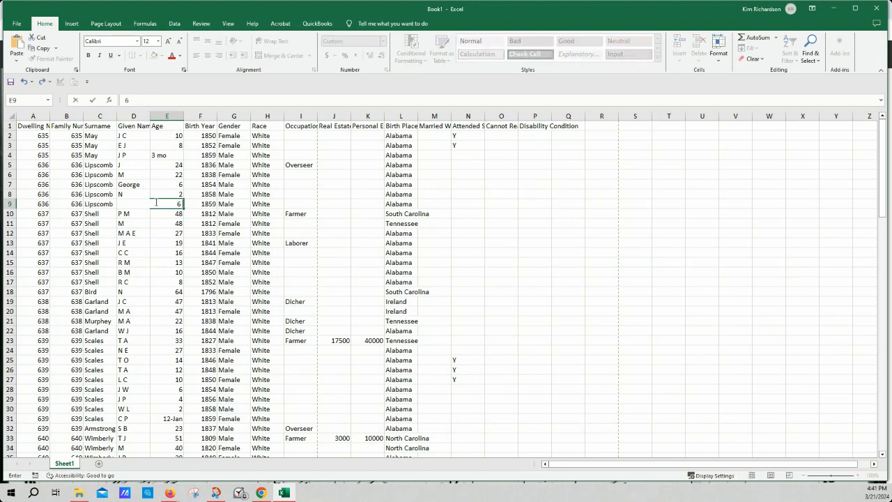
type(" mo")
key("Return")
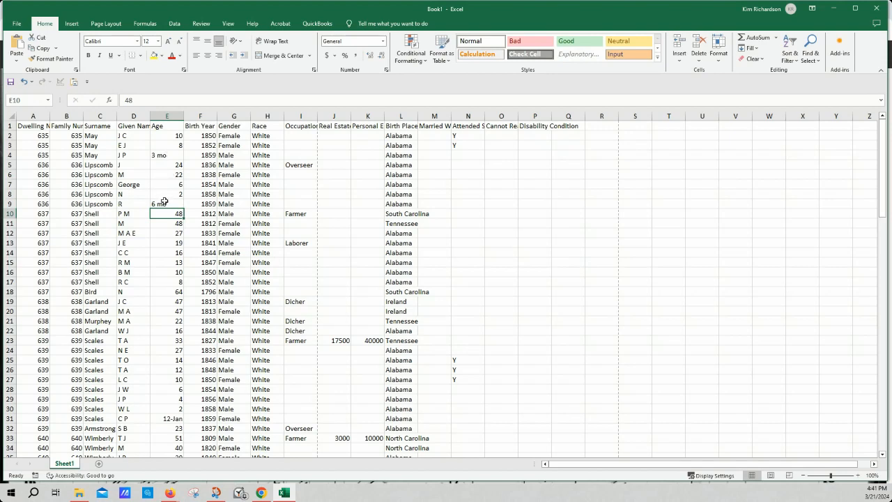
Select cell E31 and check the rest of the Age column for other infant ages shown as dates
left_click(174, 419)
scroll(199, 295, "down", 6)
scroll(199, 295, "down", 2)
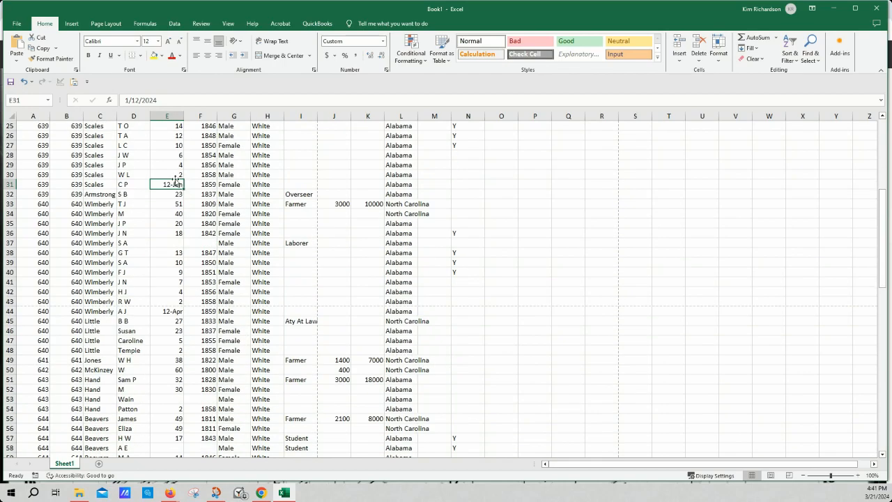
scroll(169, 290, "down", 9)
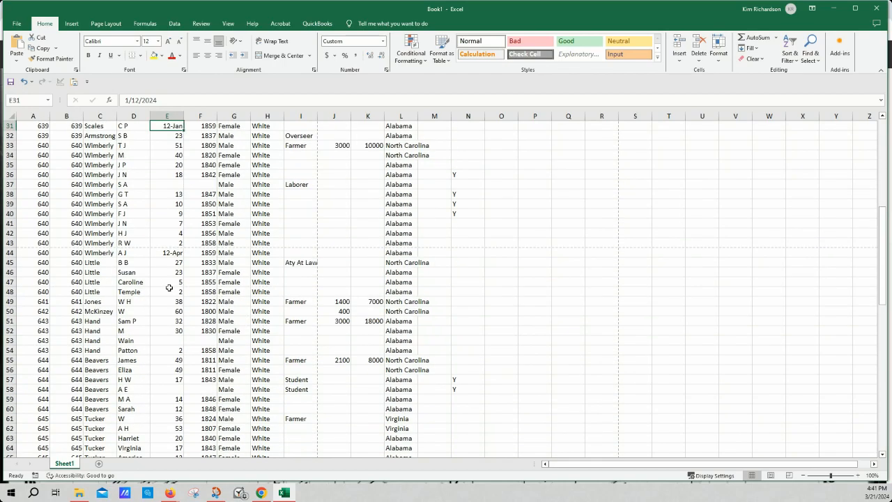
scroll(169, 288, "down", 9)
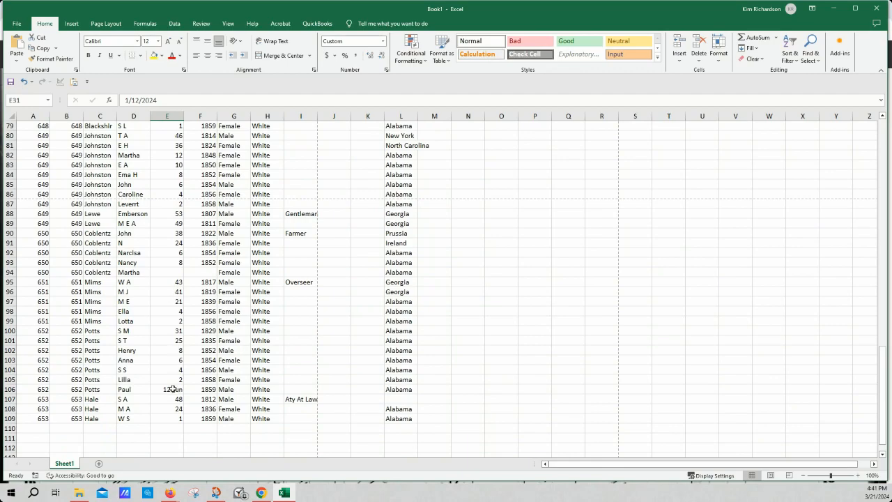
scroll(177, 337, "up", 7)
scroll(177, 337, "up", 17)
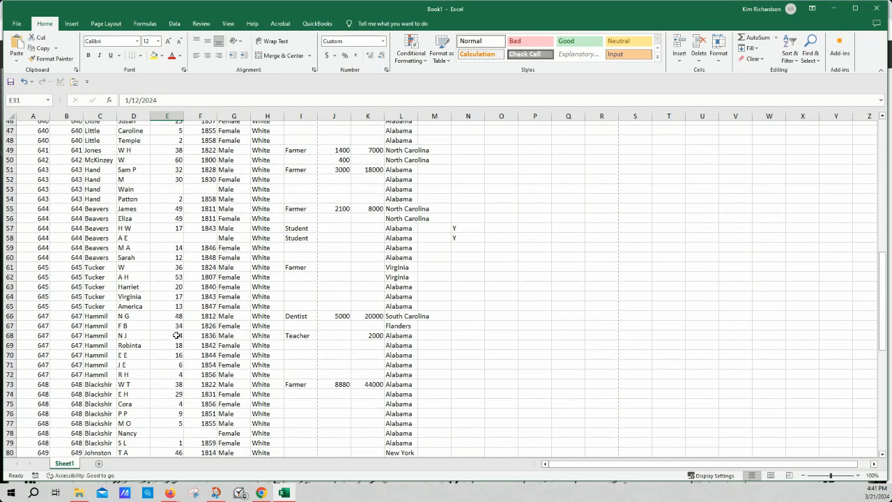
scroll(179, 322, "up", 2)
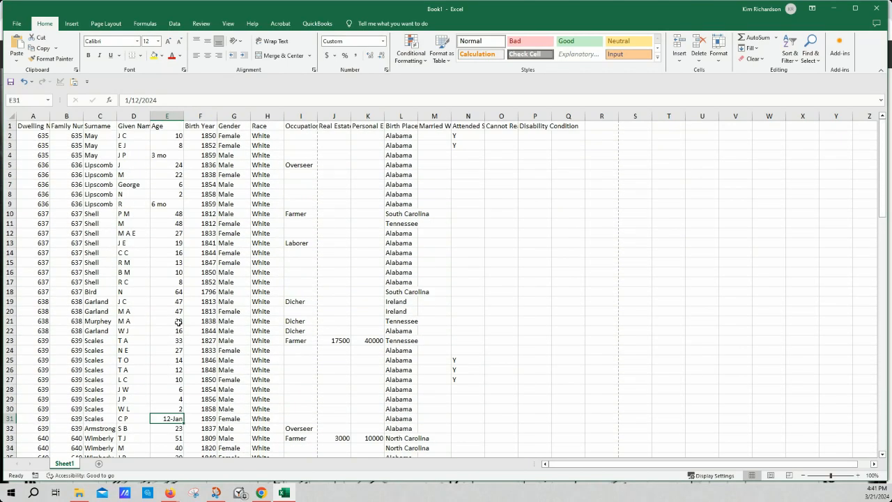